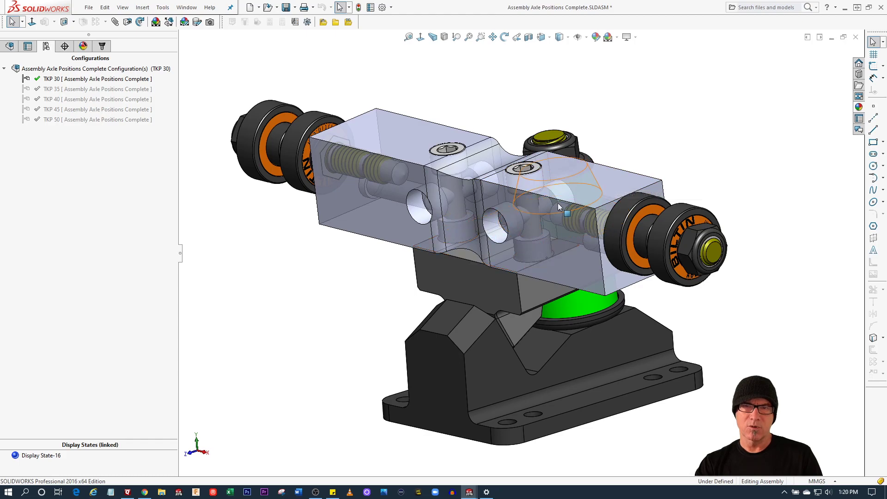
# Step: Activate the TKP 35, TKP 40 and TKP 50 configurations one after another to compare the axle positions
pyautogui.moveTo(682, 196)
pyautogui.mouseDown(button='middle')
pyautogui.moveTo(655, 165)
pyautogui.moveTo(643, 192)
pyautogui.moveTo(675, 180)
pyautogui.moveTo(693, 194)
pyautogui.moveTo(707, 185)
pyautogui.moveTo(713, 205)
pyautogui.moveTo(683, 213)
pyautogui.mouseUp(button='middle')
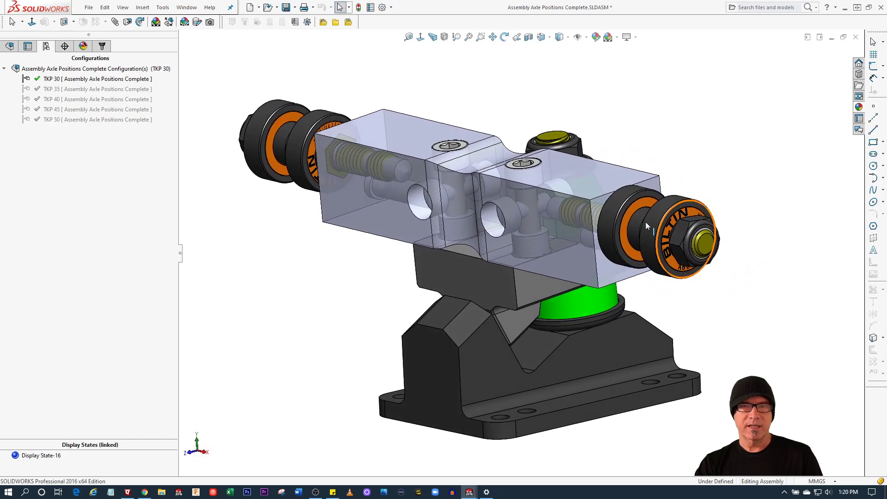
pyautogui.doubleClick(52, 89)
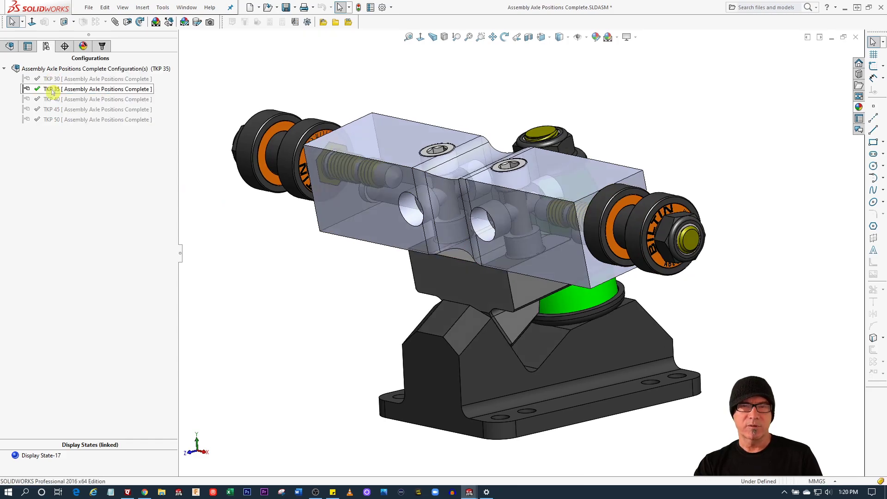
pyautogui.doubleClick(51, 100)
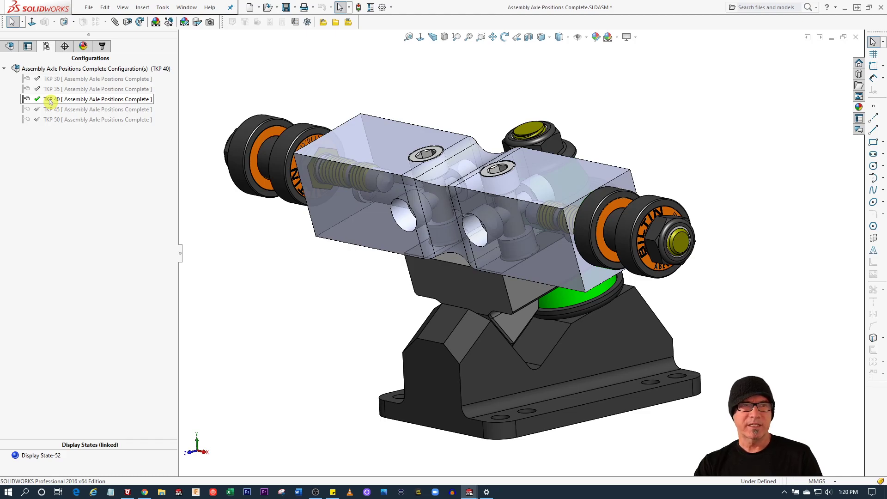
pyautogui.click(51, 119)
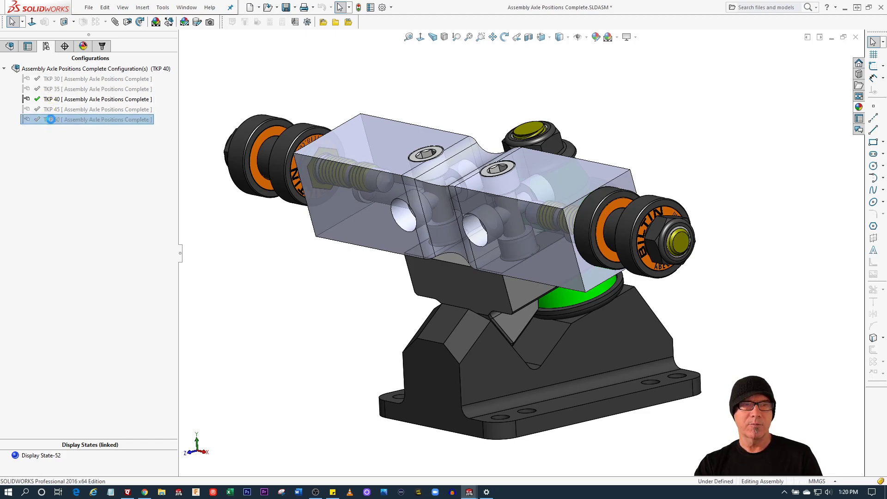
pyautogui.doubleClick(51, 120)
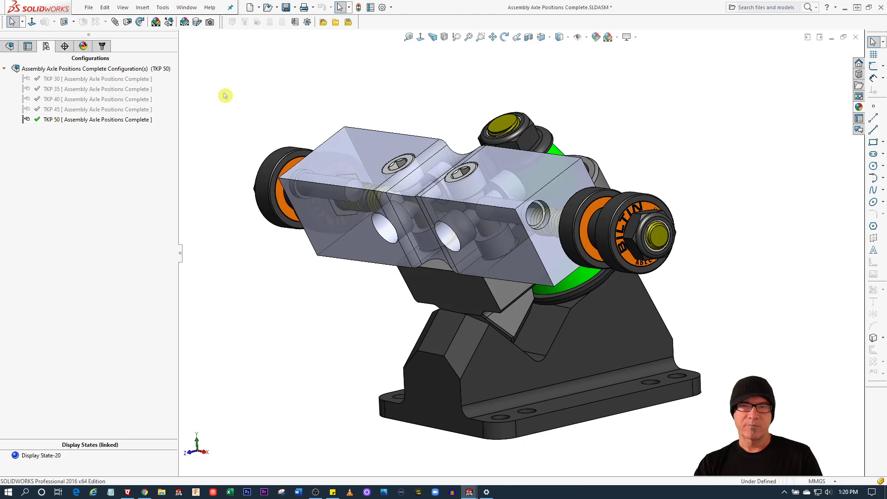
pyautogui.moveTo(267, 100)
pyautogui.mouseDown(button='middle')
pyautogui.moveTo(224, 81)
pyautogui.moveTo(263, 99)
pyautogui.mouseUp(button='middle')
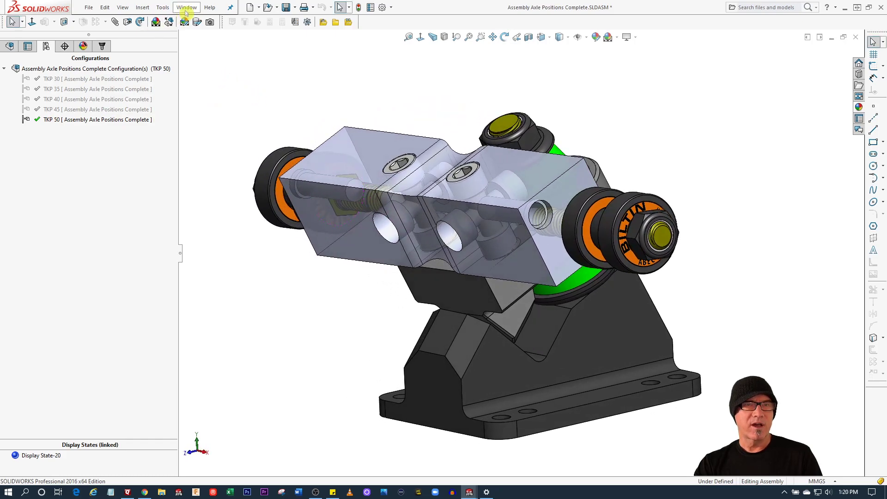
# Step: Switch to the Assem4 assembly and examine the separated axle block, hanger base and cap screws
pyautogui.click(186, 8)
pyautogui.click(200, 115)
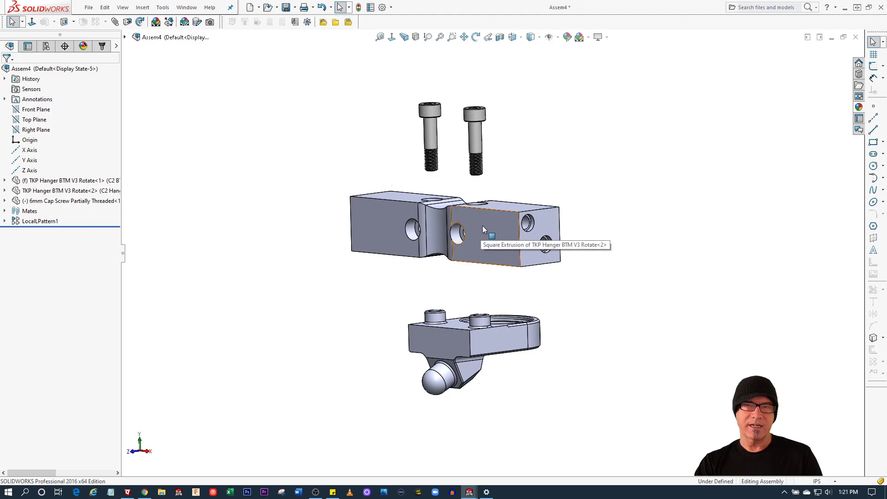
pyautogui.press('z')
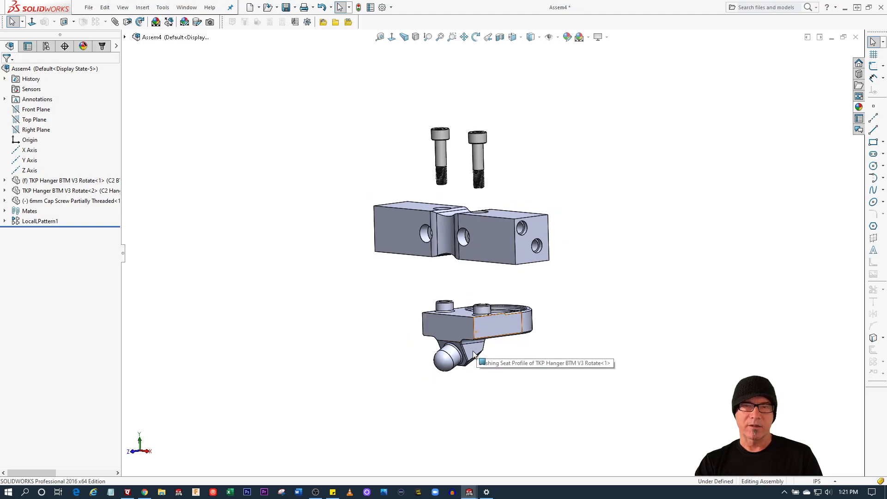
pyautogui.moveTo(476, 355); pyautogui.dragTo(478, 366, button='middle')
pyautogui.scroll(-3, 477, 366)
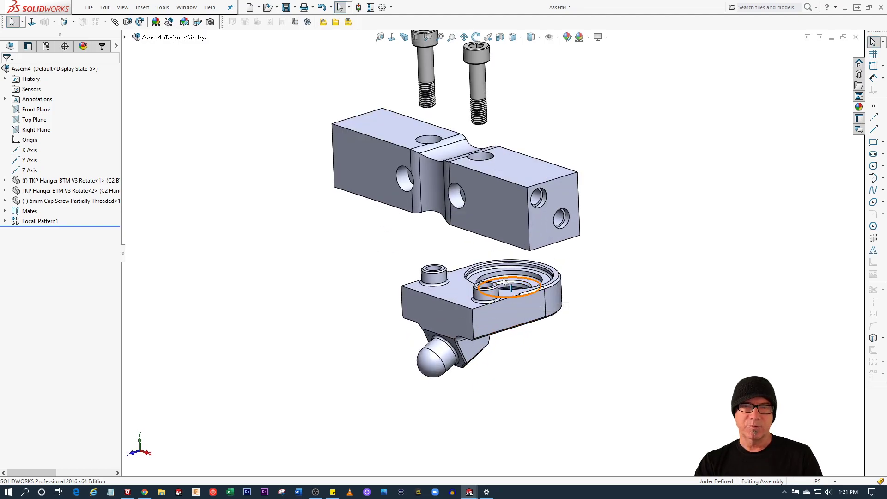
pyautogui.scroll(-2, 504, 282)
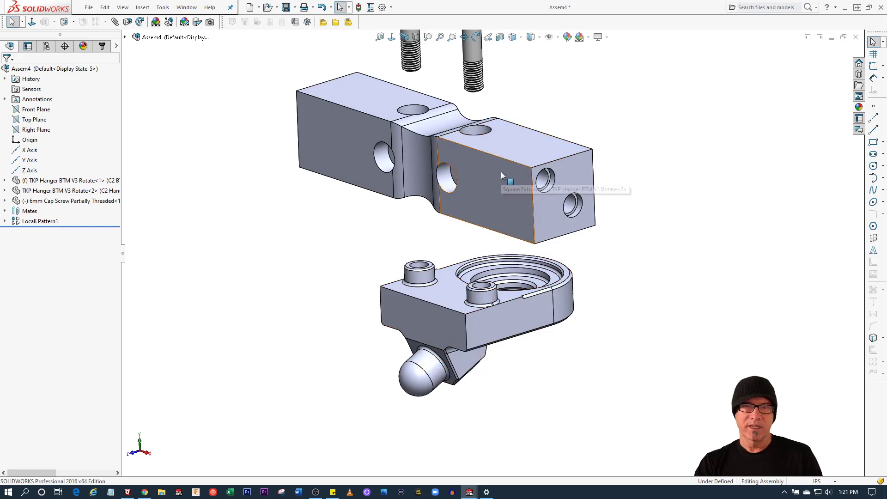
pyautogui.scroll(-1, 481, 293)
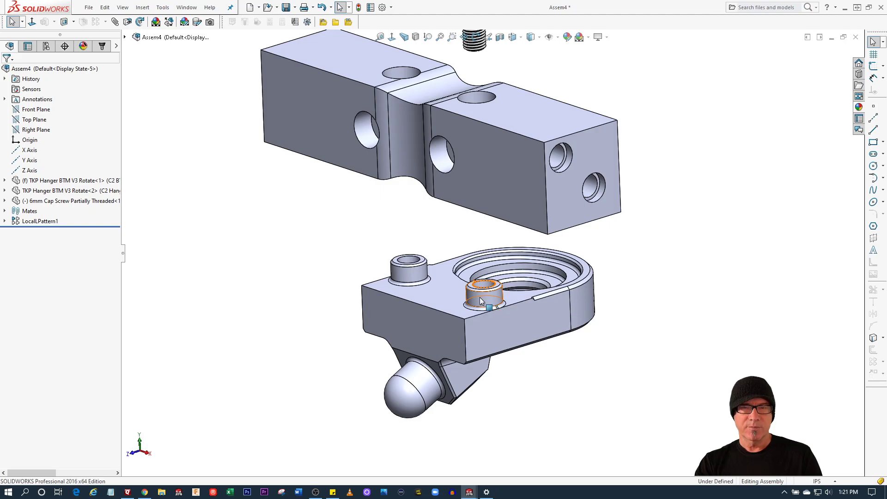
# Step: Move the axle block slightly closer to the hanger base and examine its holes from below and above
pyautogui.moveTo(509, 179); pyautogui.dragTo(522, 249)
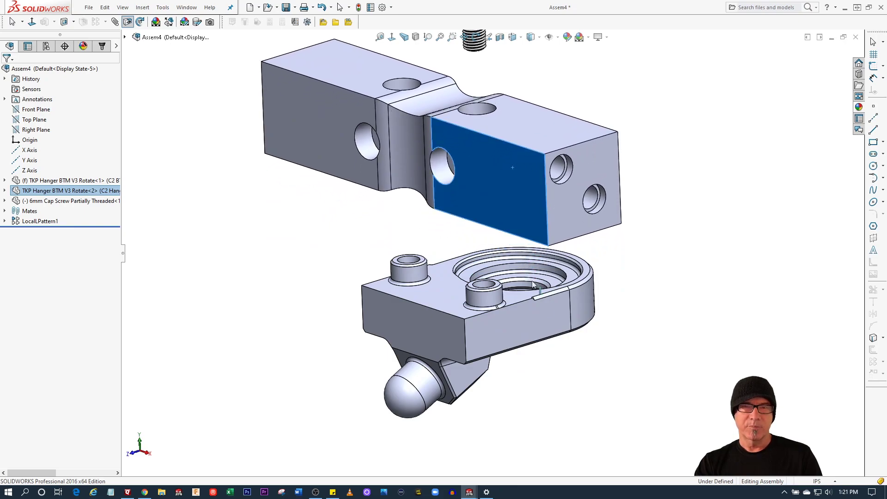
pyautogui.moveTo(536, 292); pyautogui.dragTo(566, 223, button='middle')
pyautogui.press('Escape')
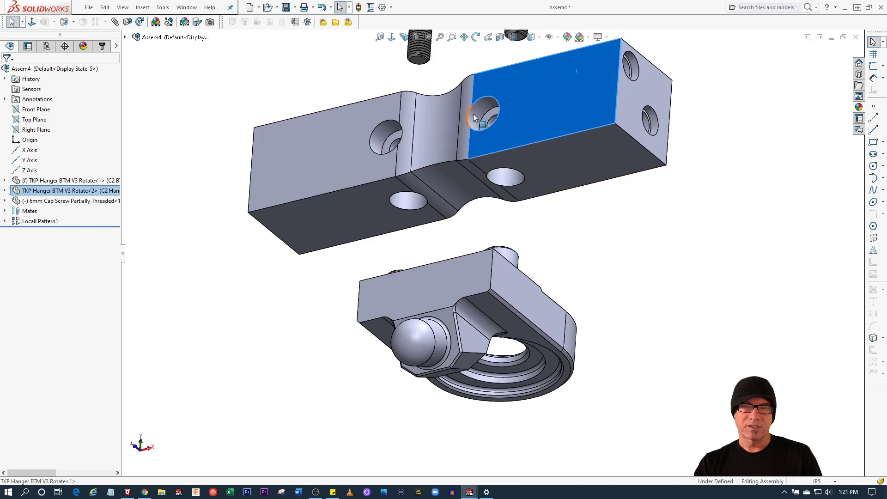
pyautogui.moveTo(536, 223); pyautogui.dragTo(522, 303, button='middle')
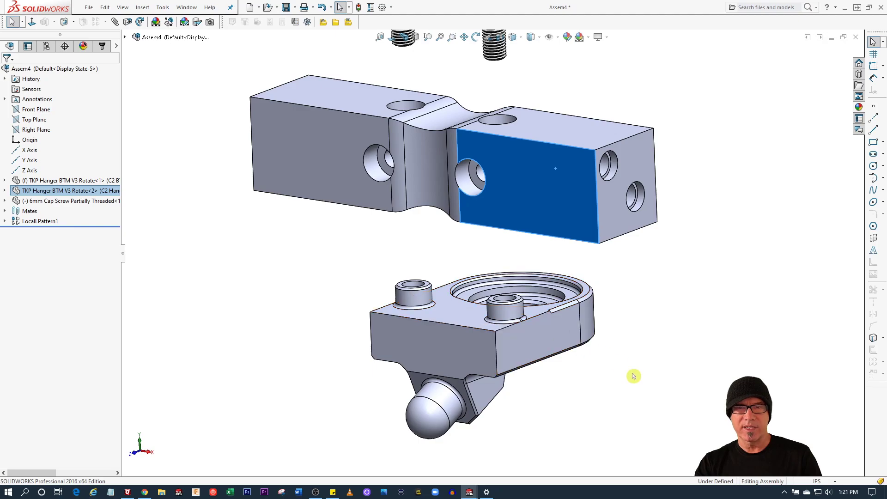
pyautogui.moveTo(633, 375); pyautogui.dragTo(637, 308, button='middle')
pyautogui.moveTo(542, 211); pyautogui.dragTo(462, 232, button='middle')
pyautogui.click(444, 230)
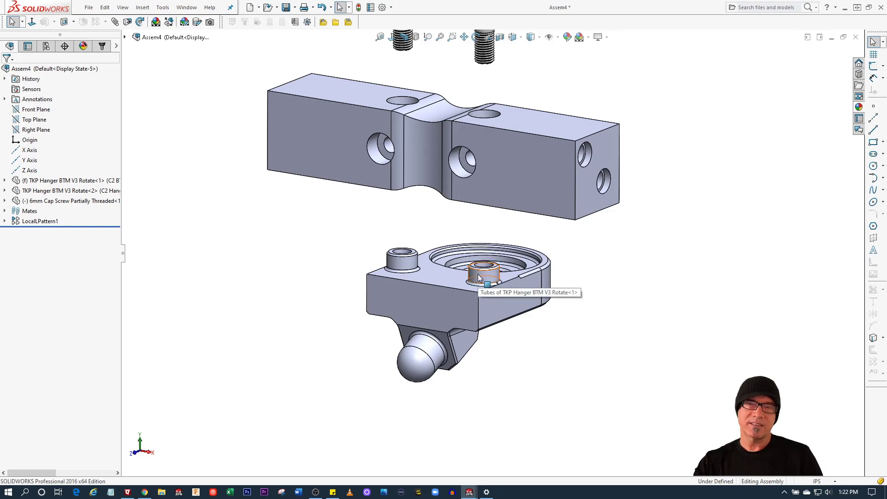
# Step: Lower the axle block onto the two tubes of the hanger base and lift it off again
pyautogui.moveTo(518, 187); pyautogui.dragTo(518, 381)
pyautogui.click(516, 379)
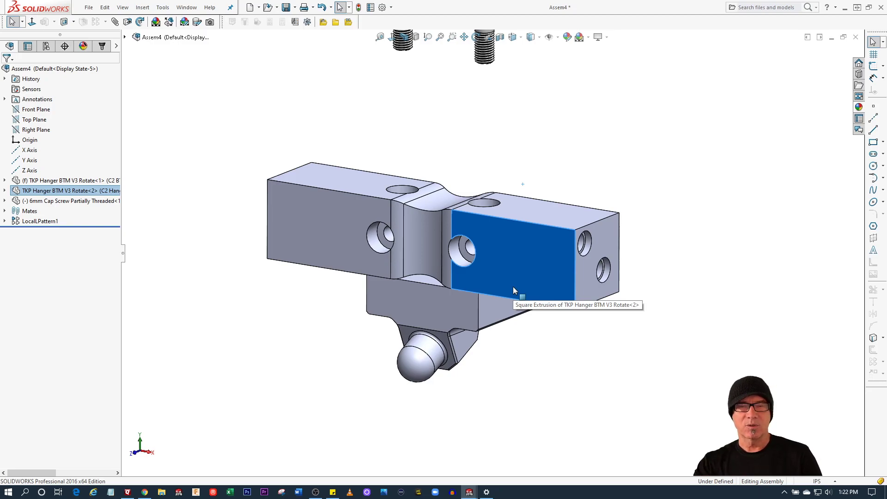
pyautogui.moveTo(513, 286); pyautogui.dragTo(533, 127)
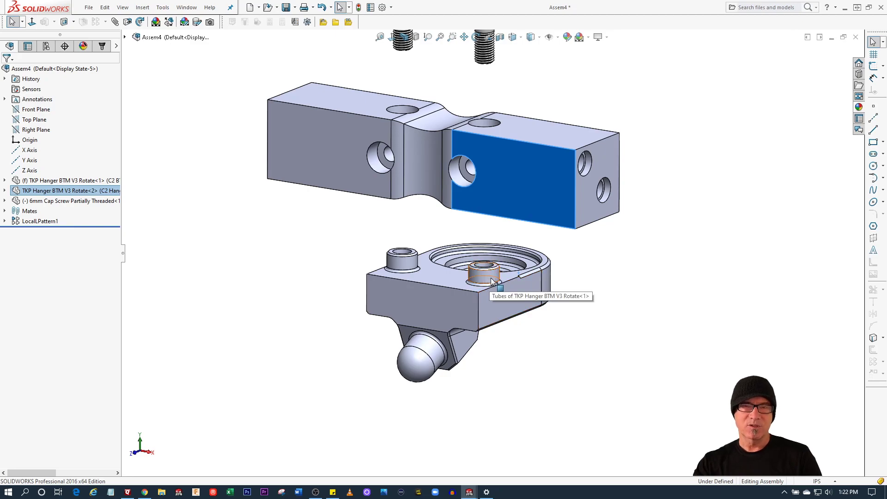
# Step: Seat the axle block on the hanger base and lower the two 6mm cap screws into its holes
pyautogui.scroll(2, 493, 281)
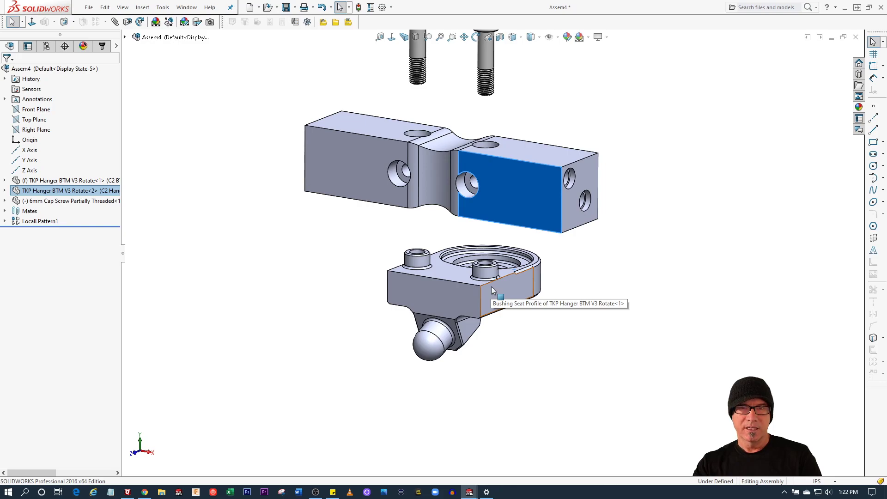
pyautogui.scroll(2, 491, 287)
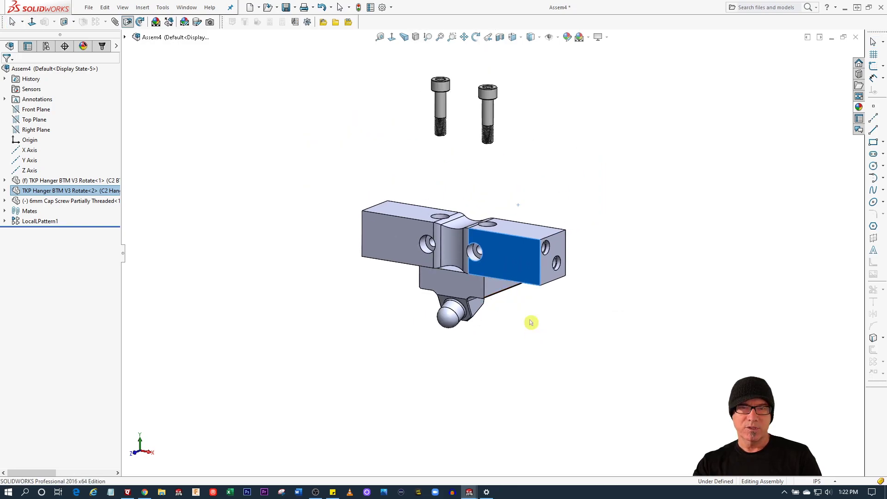
pyautogui.click(491, 127)
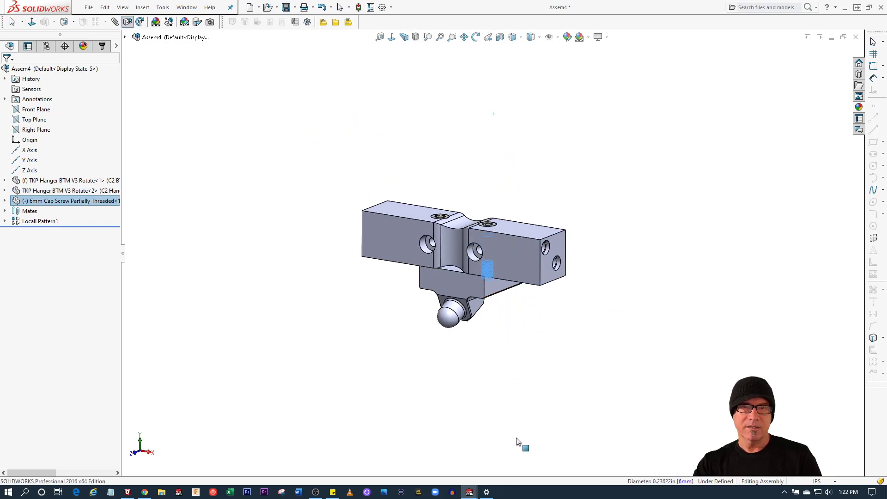
pyautogui.click(556, 374)
pyautogui.moveTo(556, 374); pyautogui.dragTo(500, 293, button='middle')
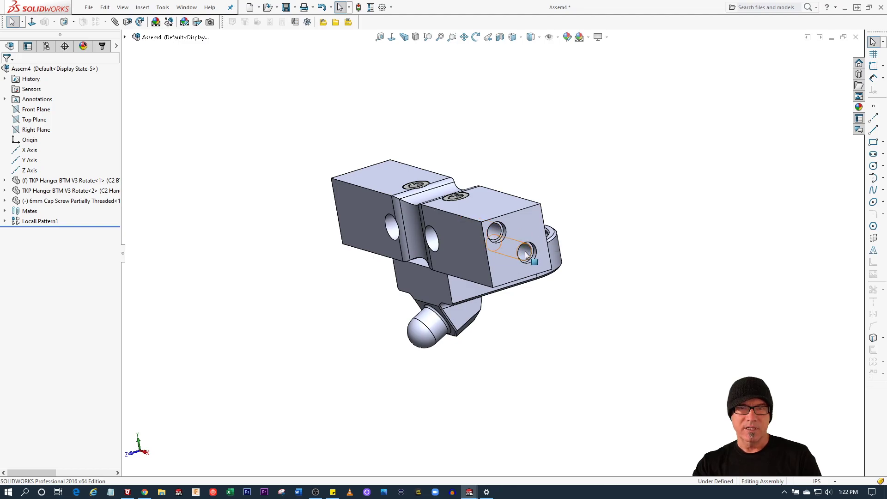
pyautogui.click(124, 8)
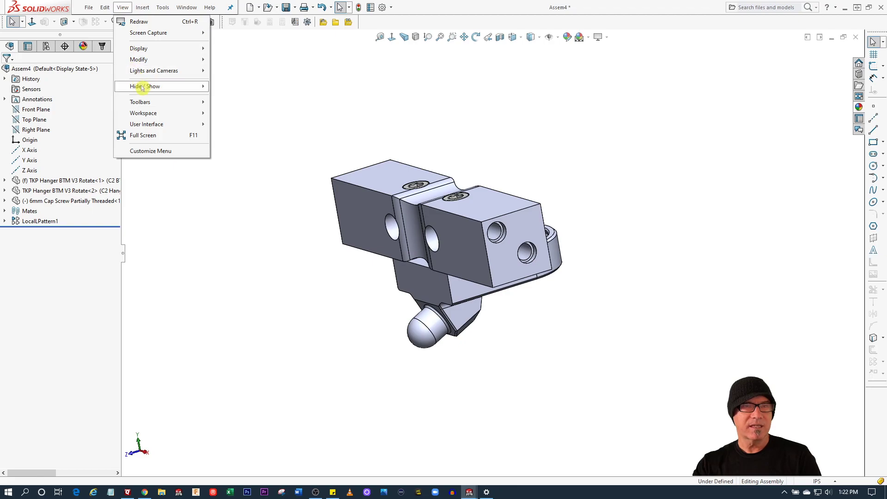
pyautogui.moveTo(142, 87)
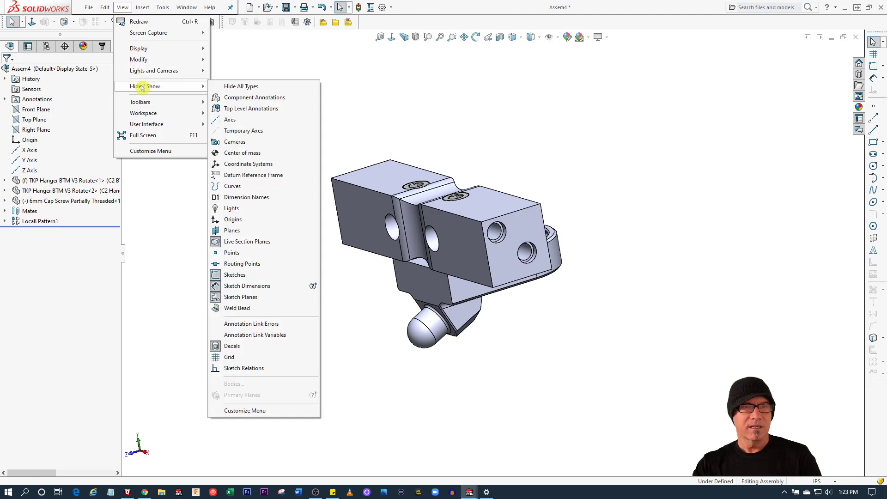
pyautogui.click(345, 300)
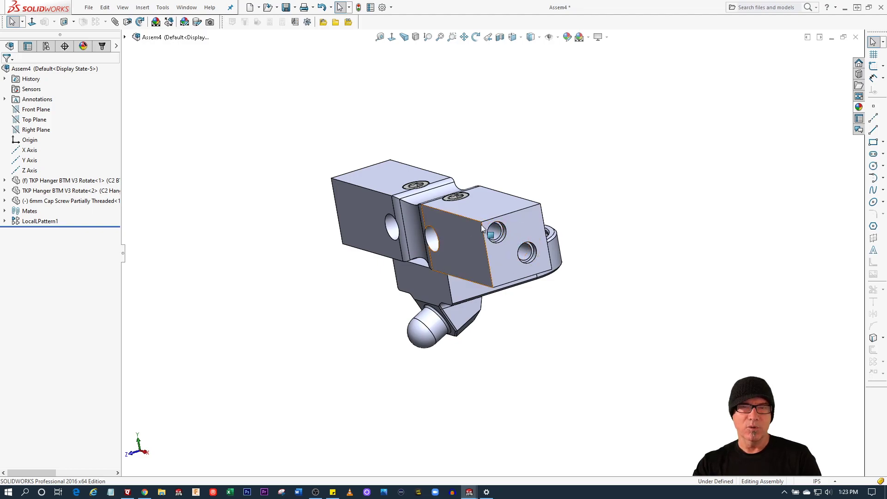
pyautogui.moveTo(483, 226); pyautogui.dragTo(563, 252)
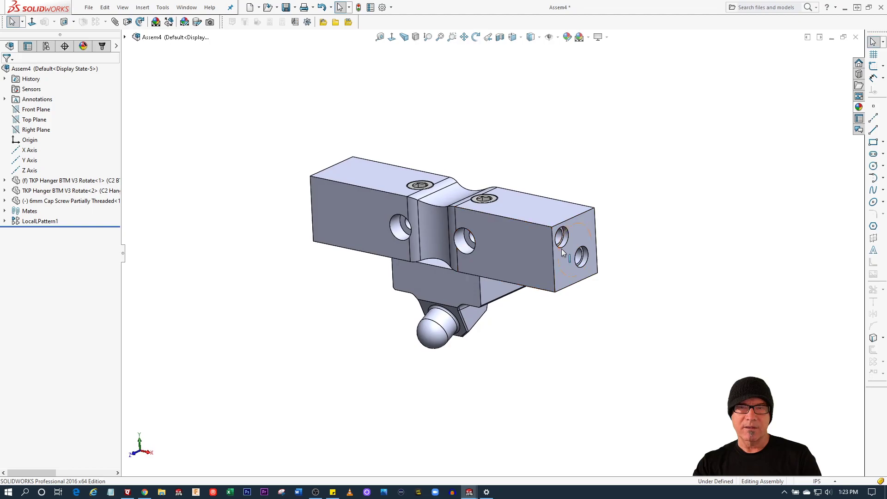
pyautogui.click(610, 254)
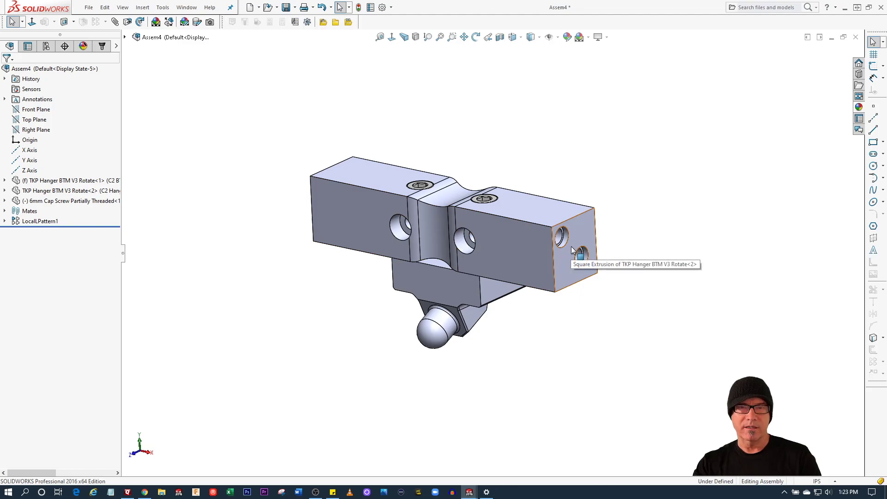
pyautogui.click(596, 222)
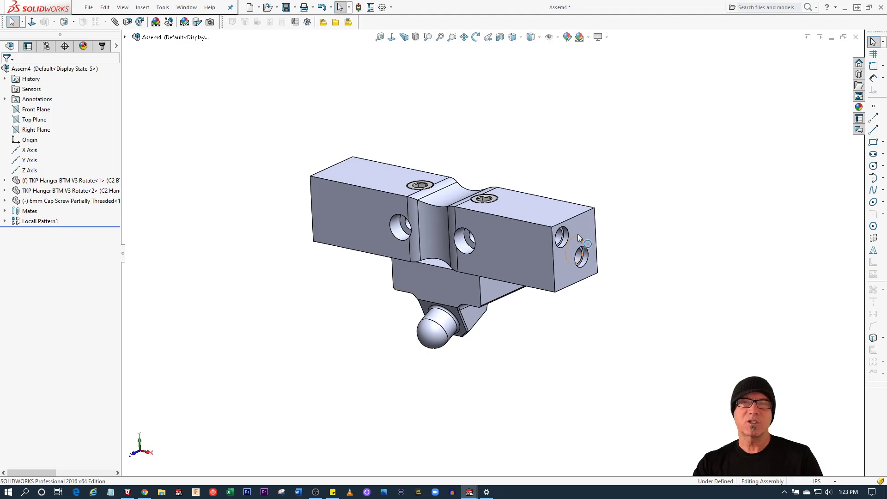
# Step: Switch to Assembly Axle Positions Complete and examine the hanger pivot's fit against the baseplate from the side
pyautogui.click(186, 8)
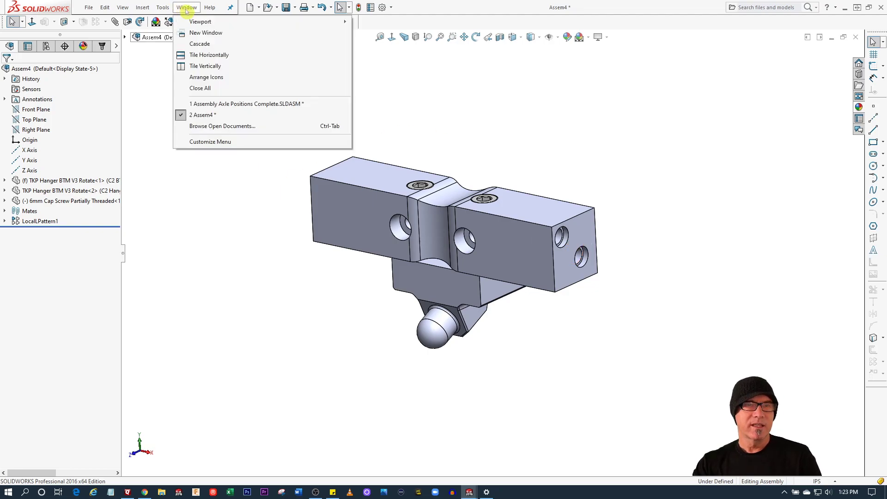
pyautogui.click(217, 104)
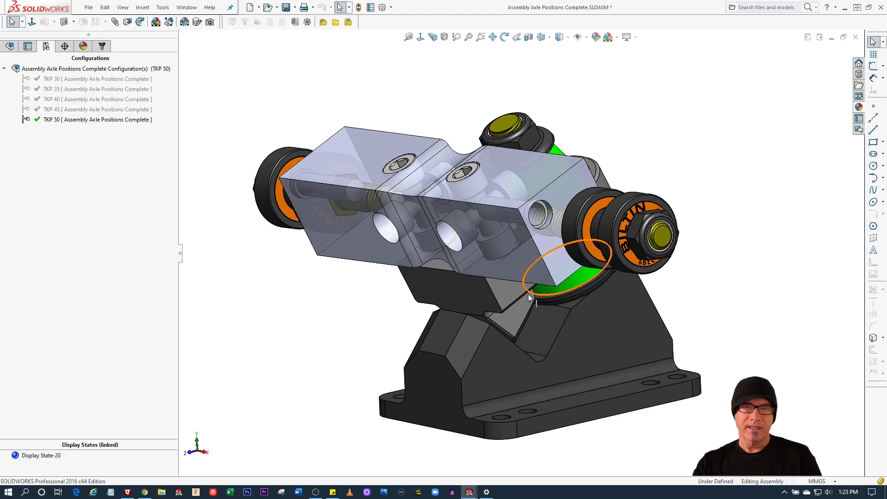
pyautogui.click(508, 294)
pyautogui.moveTo(535, 317); pyautogui.dragTo(562, 313)
pyautogui.moveTo(562, 313); pyautogui.dragTo(473, 300, button='middle')
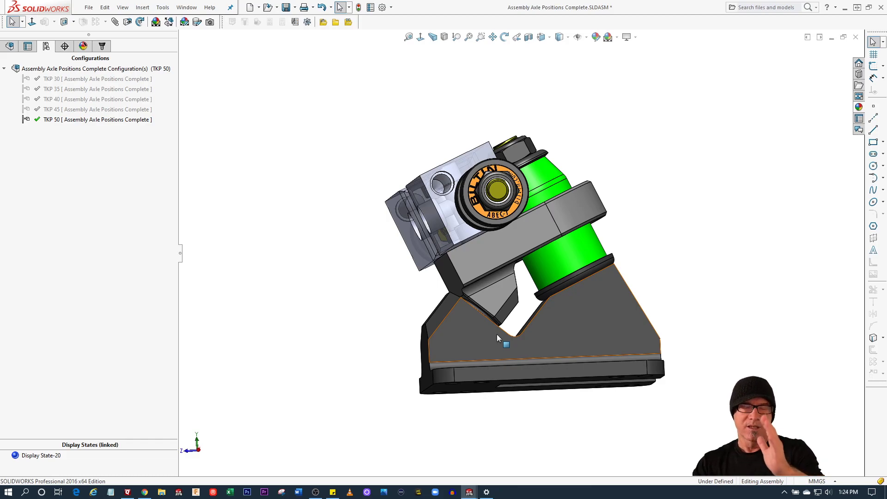
pyautogui.moveTo(492, 297); pyautogui.dragTo(502, 306, button='middle')
pyautogui.scroll(-1, 502, 306)
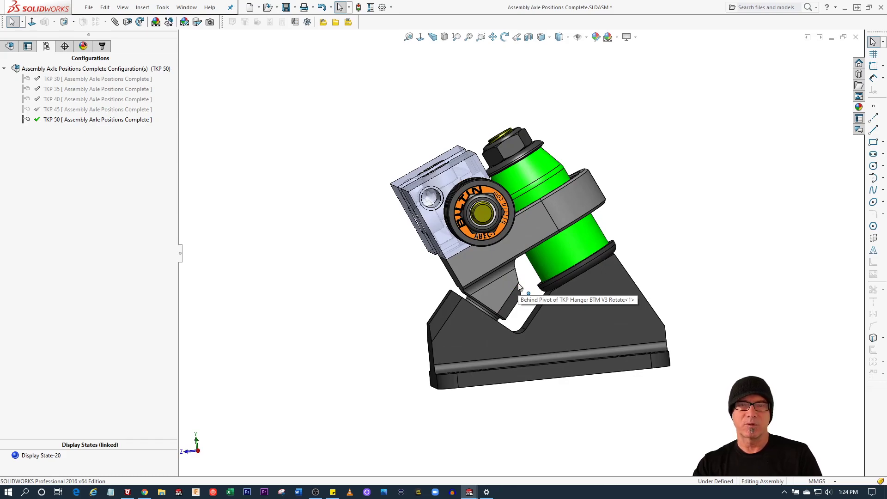
pyautogui.moveTo(519, 285); pyautogui.dragTo(541, 287, button='middle')
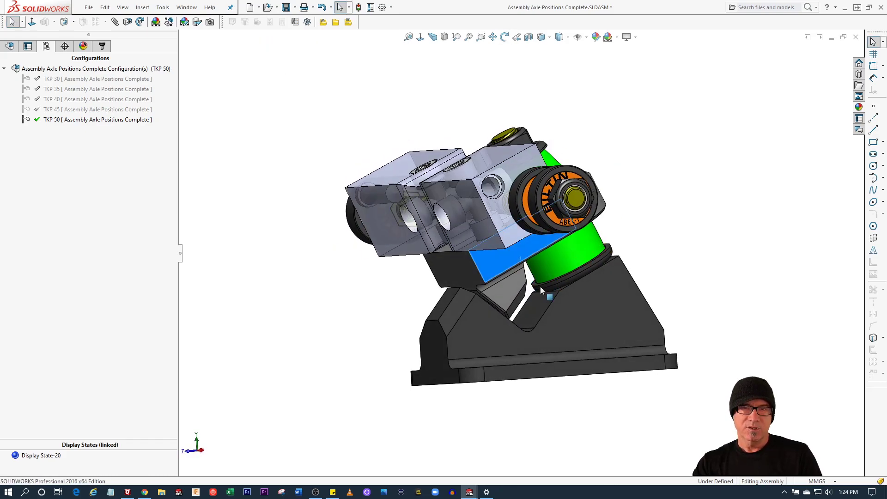
pyautogui.moveTo(541, 288)
pyautogui.mouseDown()
pyautogui.moveTo(555, 306)
pyautogui.moveTo(554, 287)
pyautogui.mouseUp()
# Step: Activate the TKP 45 configuration and examine its axle positions from the side and front
pyautogui.click(65, 119)
pyautogui.doubleClick(63, 109)
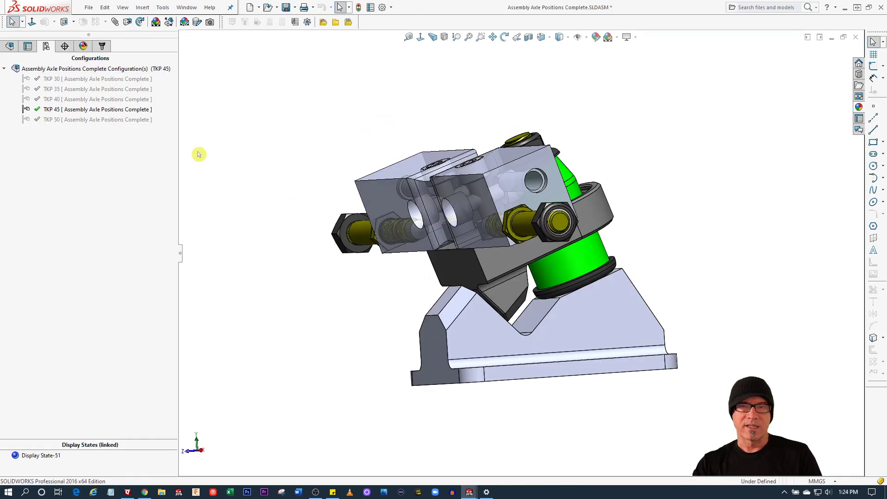
pyautogui.moveTo(253, 194); pyautogui.dragTo(222, 191, button='middle')
pyautogui.moveTo(350, 104); pyautogui.dragTo(392, 104, button='middle')
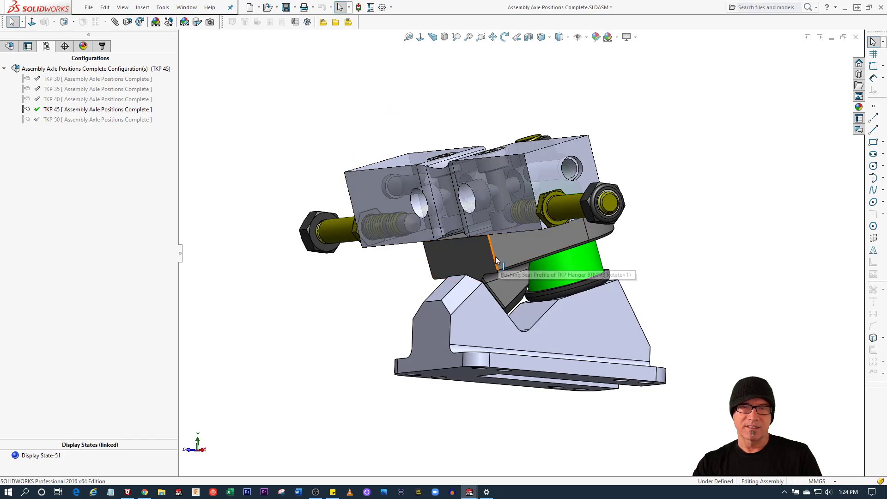
pyautogui.moveTo(481, 252); pyautogui.dragTo(586, 217, button='middle')
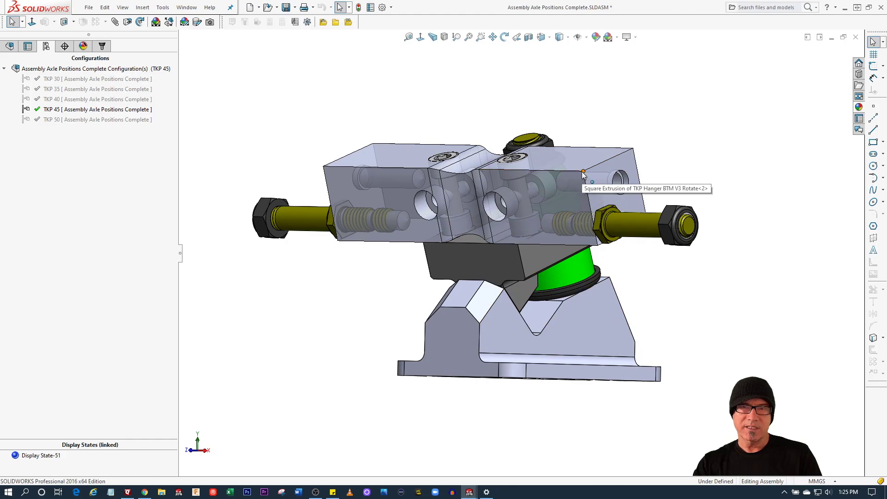
# Step: Reorient the axle block so the axle sits low and nearest the bushings, and view it from the side
pyautogui.moveTo(583, 176); pyautogui.dragTo(583, 259)
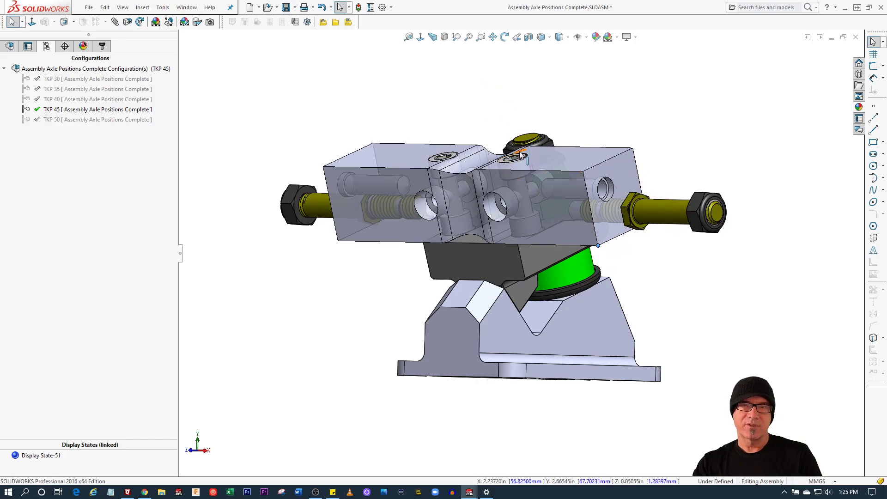
pyautogui.moveTo(666, 304); pyautogui.dragTo(624, 297, button='middle')
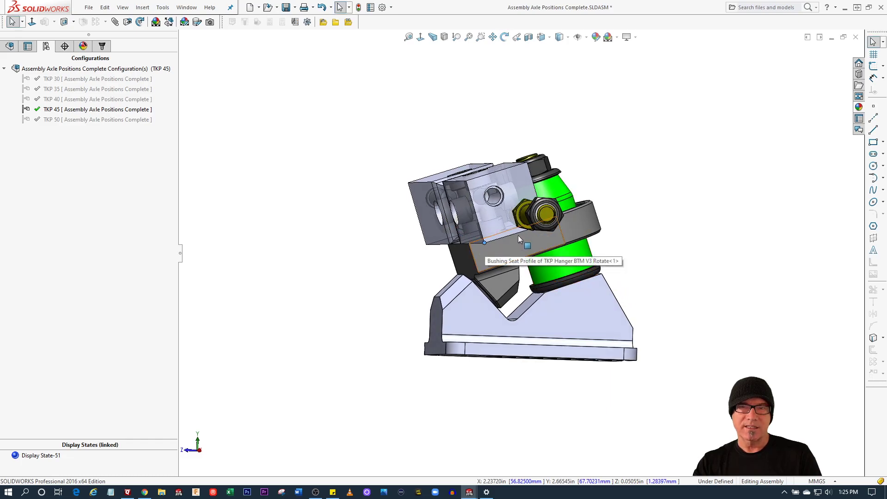
pyautogui.moveTo(528, 222); pyautogui.dragTo(491, 233, button='middle')
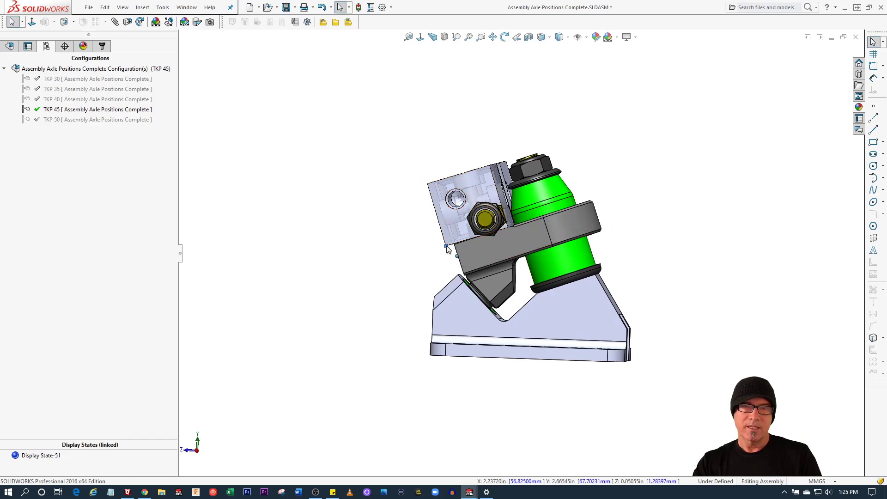
# Step: Cycle the axle block through its upper axle positions and on to the low position farthest from the bushings
pyautogui.moveTo(450, 250); pyautogui.dragTo(495, 210)
pyautogui.press('Escape')
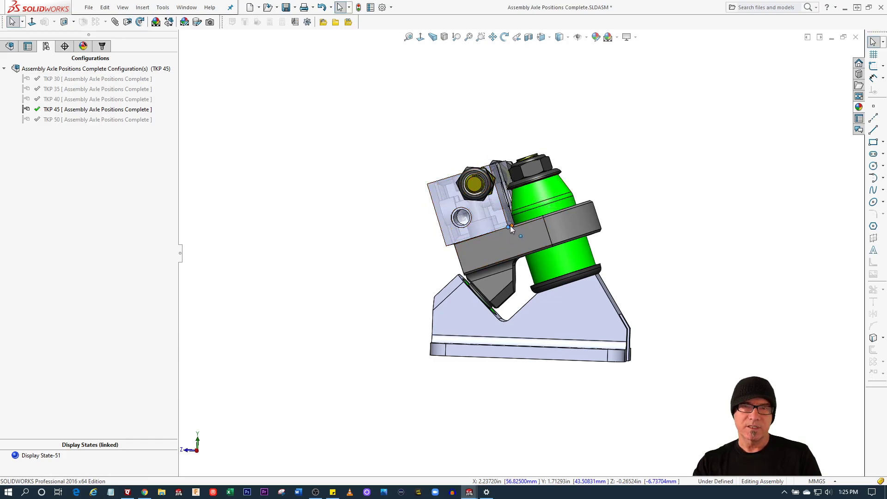
pyautogui.moveTo(506, 226); pyautogui.dragTo(492, 173, button='right')
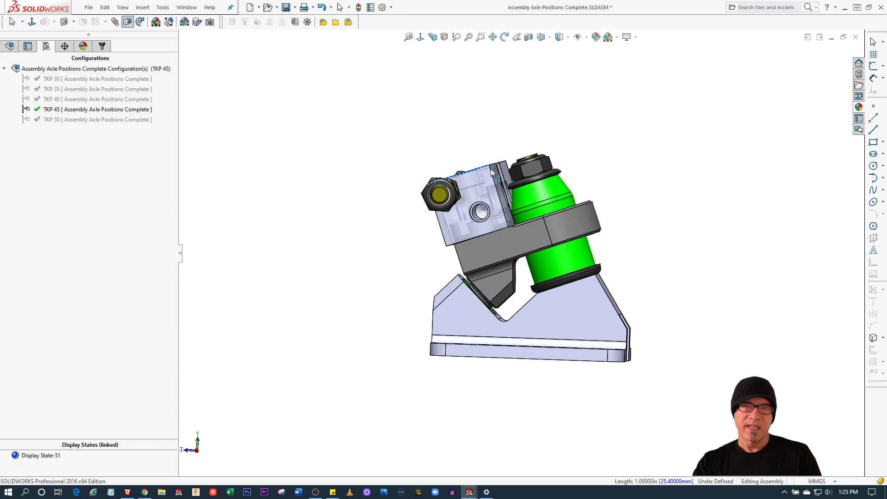
pyautogui.moveTo(492, 172); pyautogui.dragTo(451, 184, button='right')
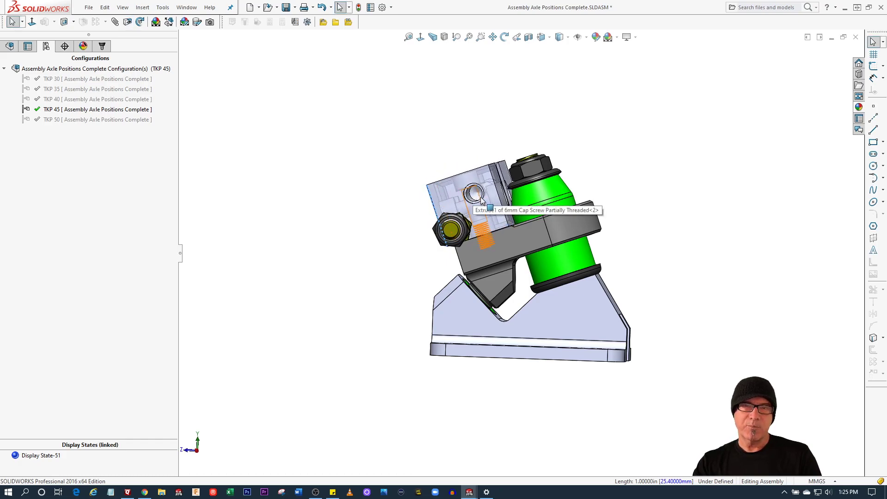
# Step: View the axle block square to its end face and move the axle to the upper position nearest the bushings
pyautogui.scroll(-3, 476, 206)
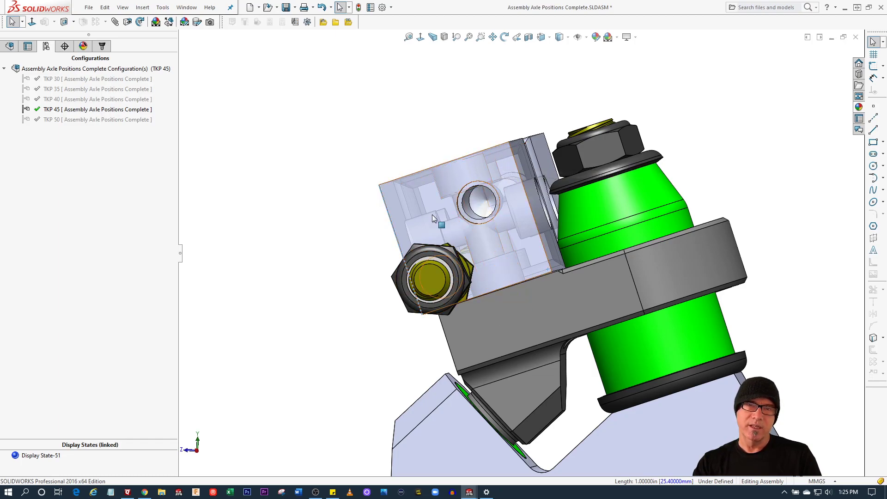
pyautogui.click(420, 38)
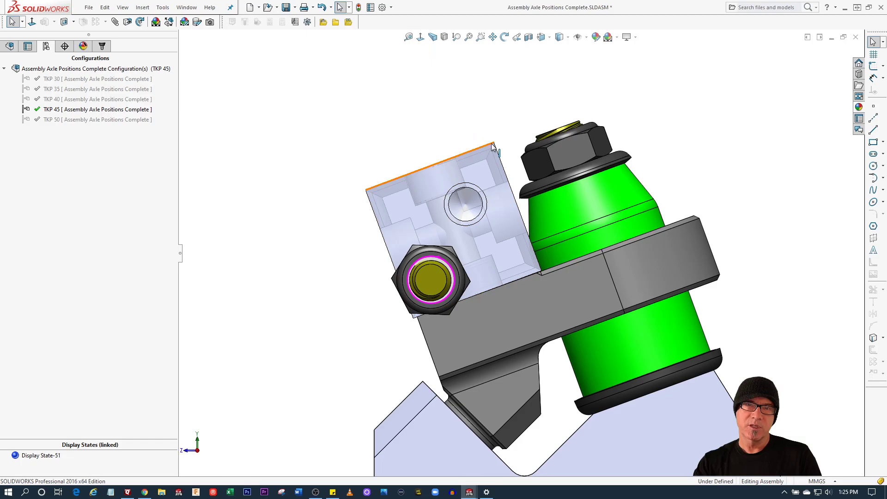
pyautogui.moveTo(492, 147); pyautogui.dragTo(432, 239)
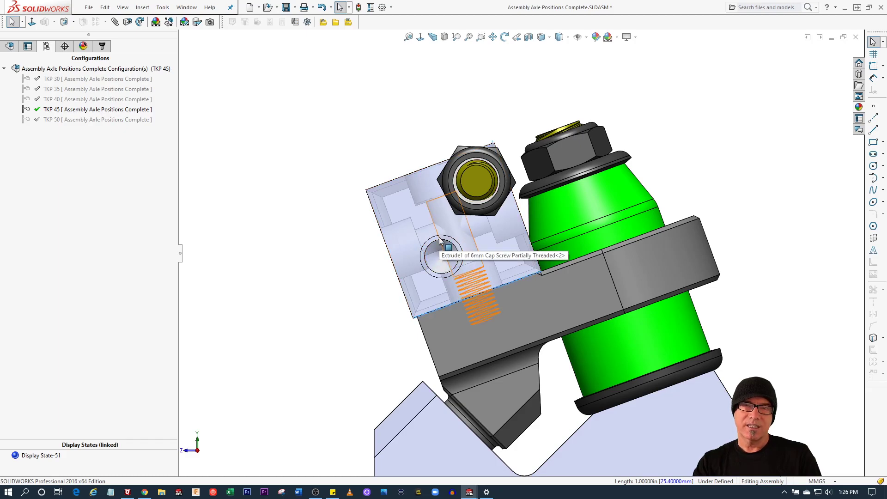
# Step: Examine the threaded axle stud, its hex collar and the unused hole at the end of the axle block
pyautogui.moveTo(440, 240); pyautogui.dragTo(503, 257, button='middle')
pyautogui.scroll(-4, 590, 215)
pyautogui.scroll(-3, 590, 215)
pyautogui.click(659, 221)
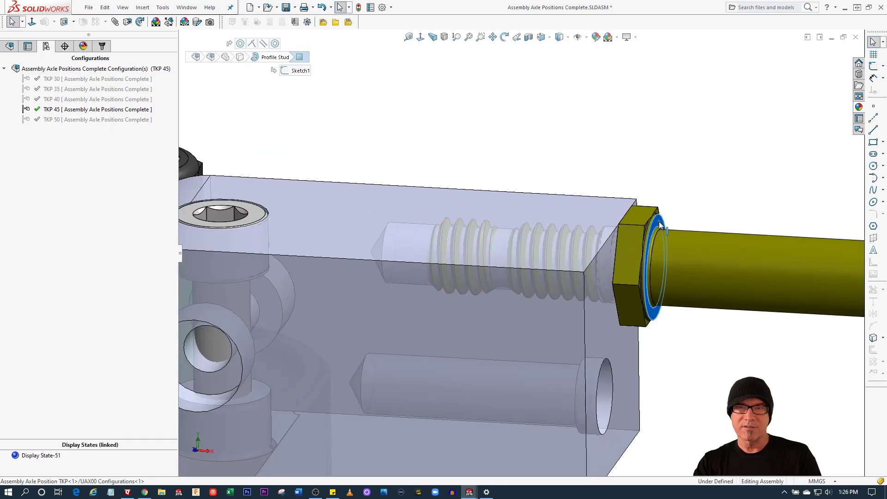
pyautogui.scroll(1, 602, 248)
pyautogui.scroll(4, 602, 248)
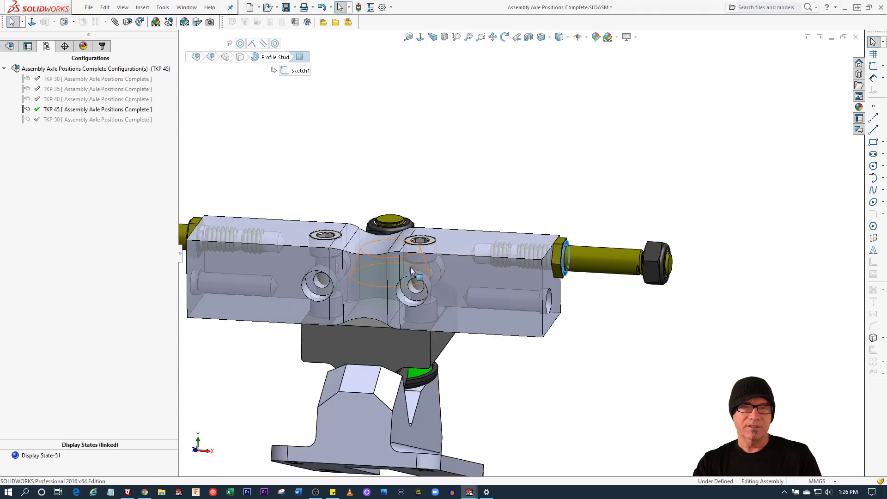
pyautogui.scroll(2, 439, 263)
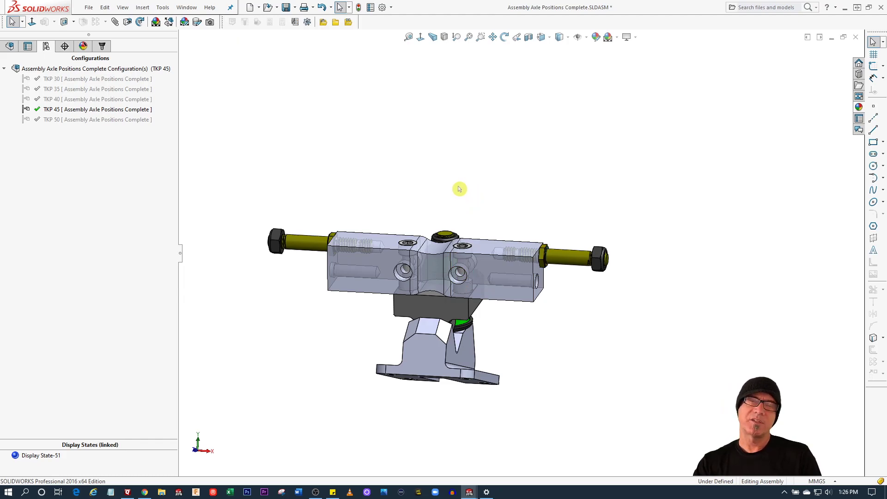
# Step: Inspect the truck from the front and side, and shift the axle to the upper position farthest from the bushings
pyautogui.moveTo(459, 188); pyautogui.dragTo(434, 194, button='middle')
pyautogui.scroll(-2, 417, 308)
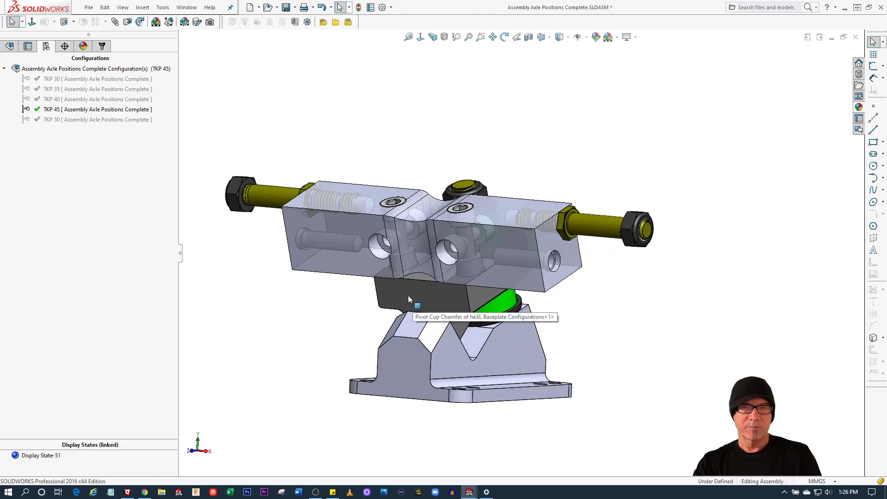
pyautogui.scroll(-1, 409, 295)
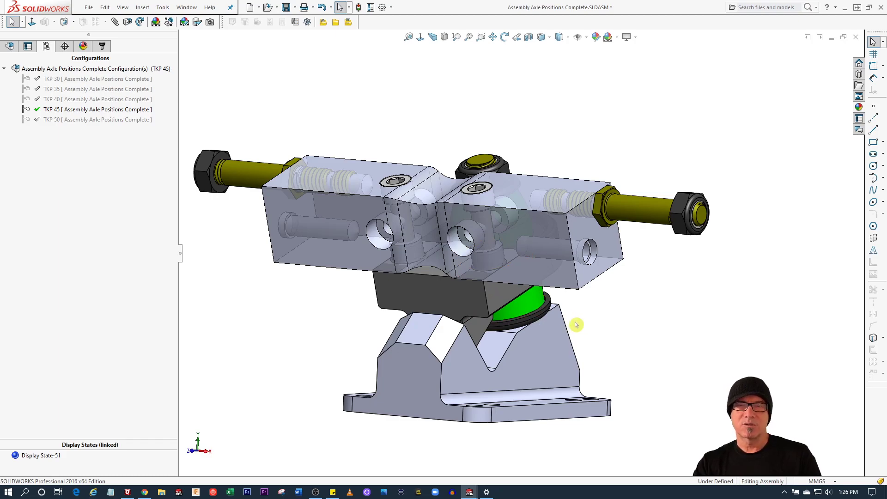
pyautogui.moveTo(529, 311); pyautogui.dragTo(499, 295, button='middle')
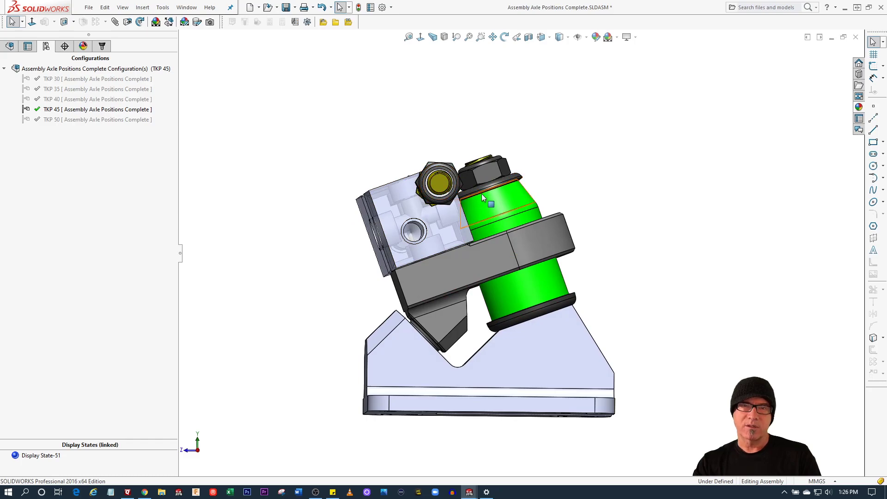
pyautogui.click(379, 197)
pyautogui.moveTo(363, 232); pyautogui.dragTo(400, 310, button='right')
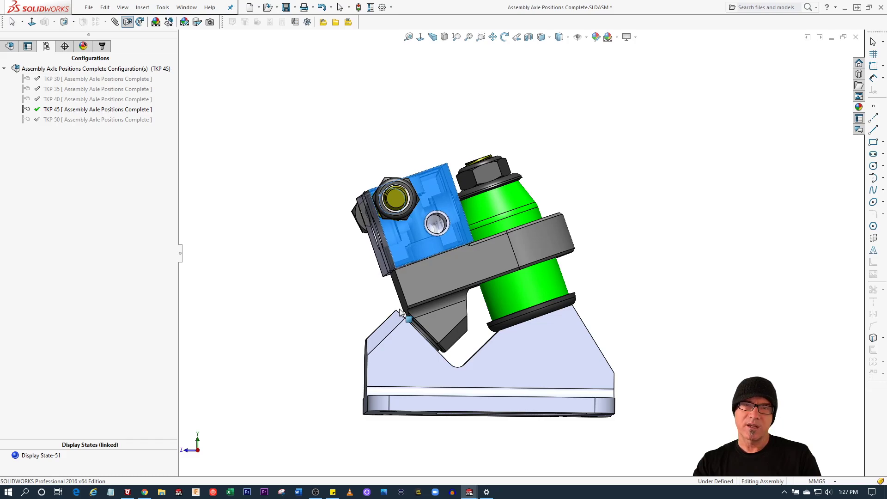
pyautogui.moveTo(399, 310); pyautogui.dragTo(512, 295, button='right')
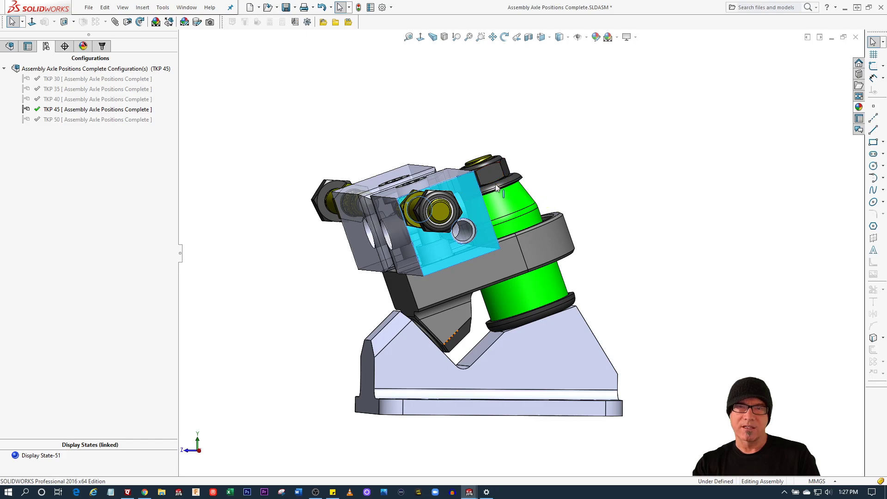
# Step: Examine the upper axle position relative to the bushings and the hanger base from the side and at an angle
pyautogui.moveTo(531, 187); pyautogui.dragTo(483, 179, button='middle')
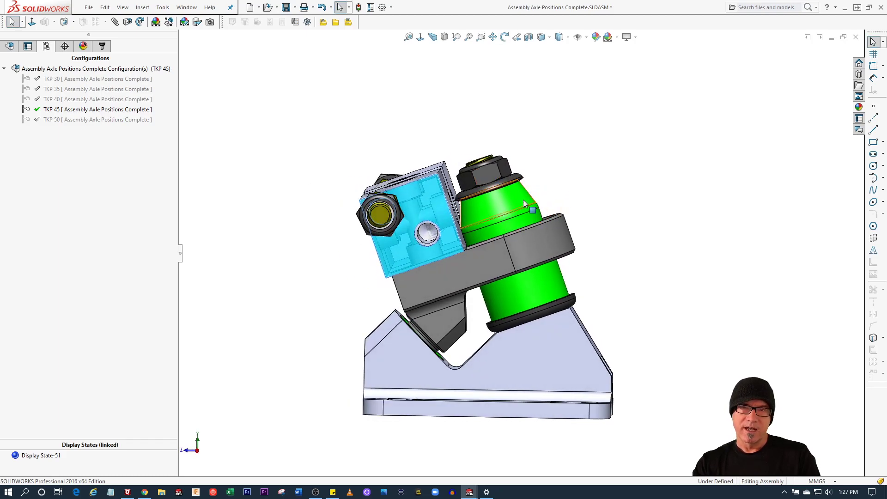
pyautogui.moveTo(519, 211); pyautogui.dragTo(559, 218, button='middle')
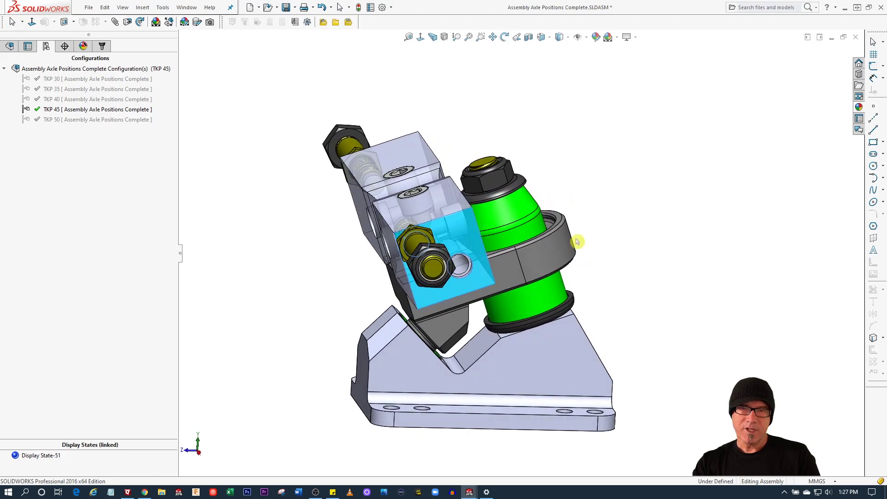
pyautogui.click(559, 218)
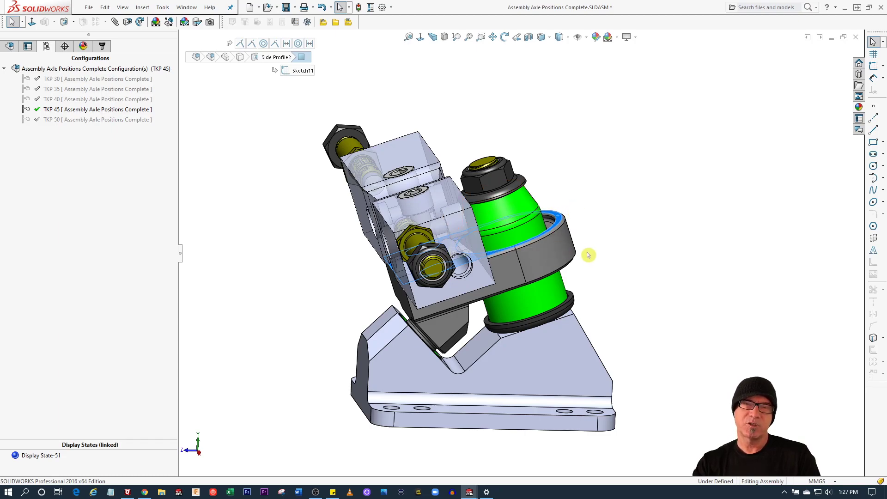
pyautogui.moveTo(588, 254); pyautogui.dragTo(578, 229, button='middle')
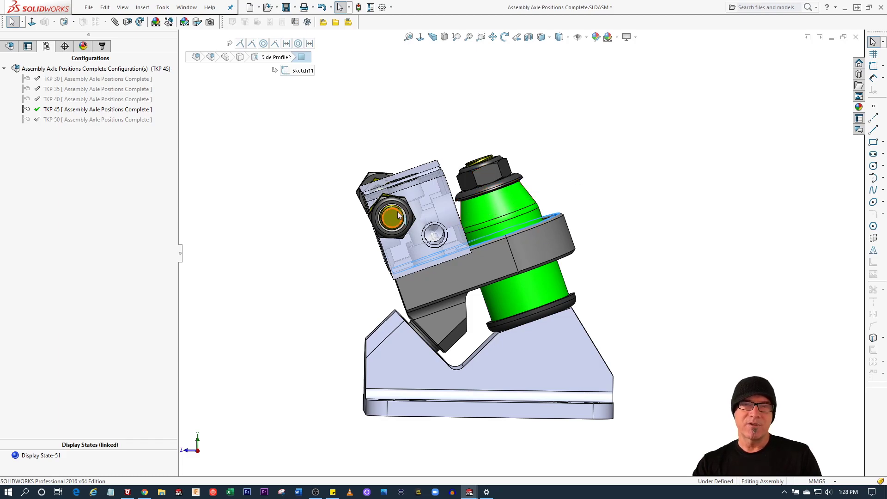
pyautogui.moveTo(566, 228); pyautogui.dragTo(587, 231, button='middle')
pyautogui.moveTo(520, 251)
pyautogui.mouseDown()
pyautogui.moveTo(533, 233)
pyautogui.moveTo(527, 226)
pyautogui.mouseUp()
pyautogui.press('Escape')
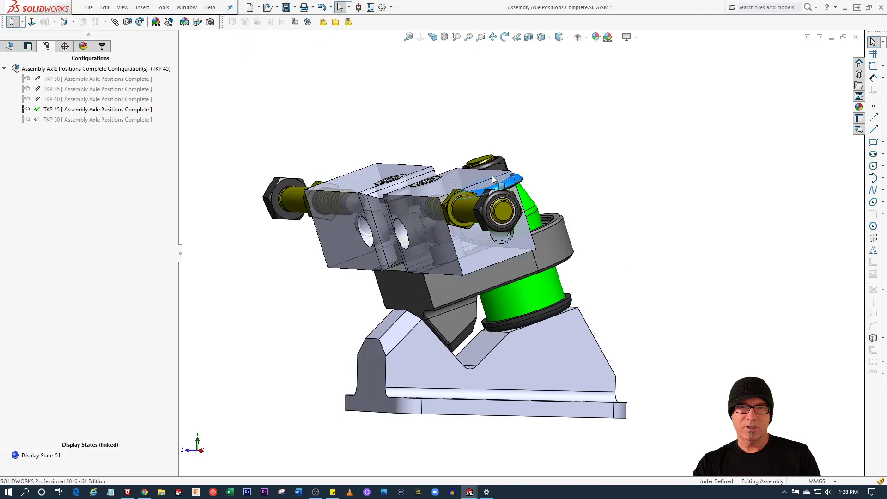
# Step: Compare the axle and unused hole square to the block's end face, and review the whole truck at an angle
pyautogui.moveTo(575, 176); pyautogui.dragTo(604, 182, button='middle')
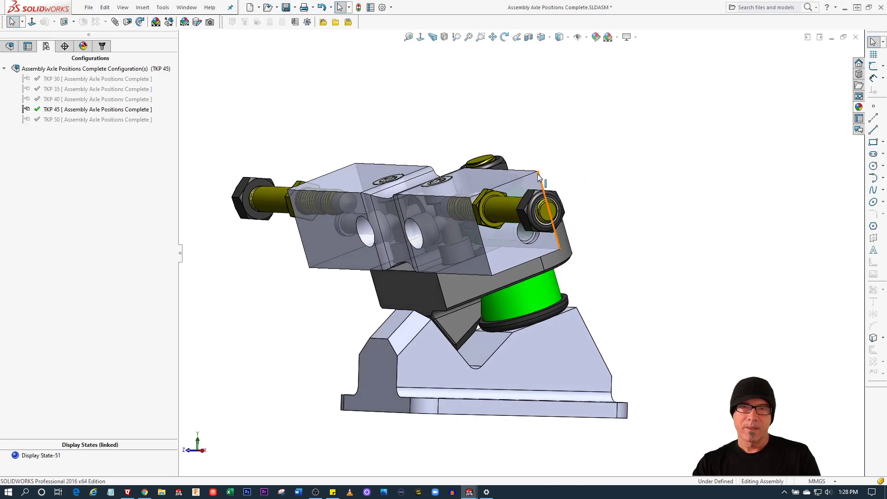
pyautogui.moveTo(537, 180); pyautogui.dragTo(522, 177)
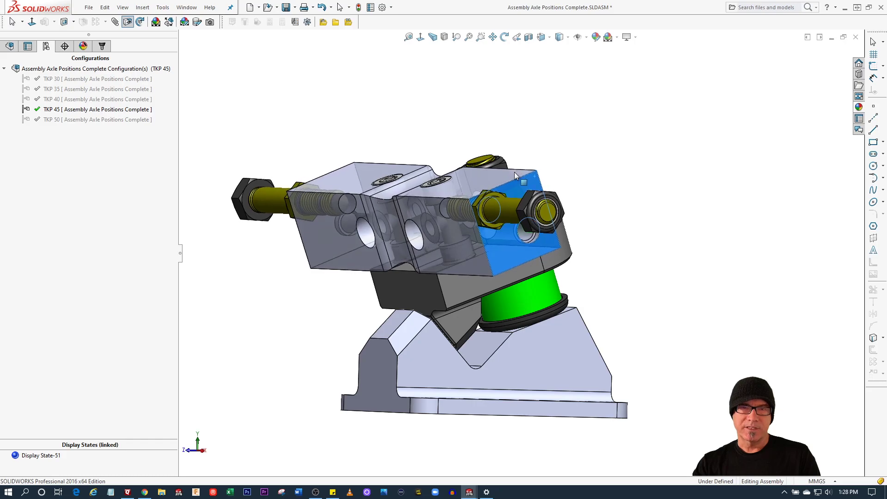
pyautogui.click(581, 215)
pyautogui.hotkey('ctrl', '4')
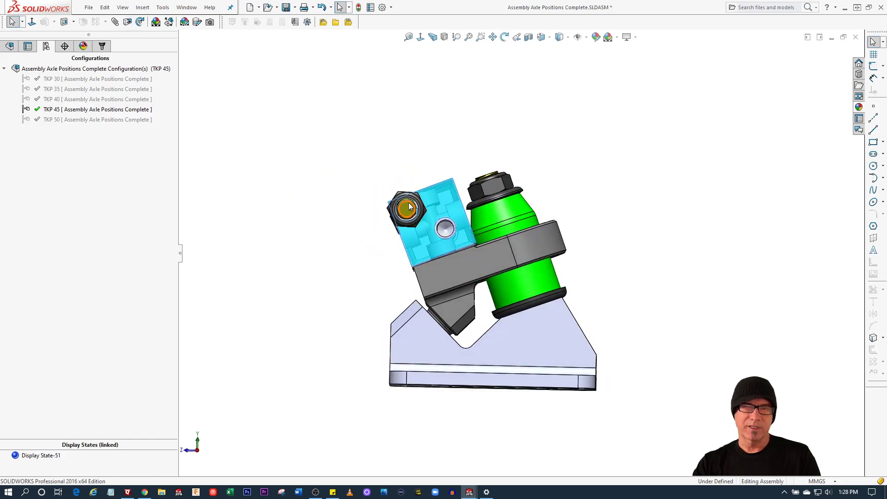
pyautogui.click(408, 312)
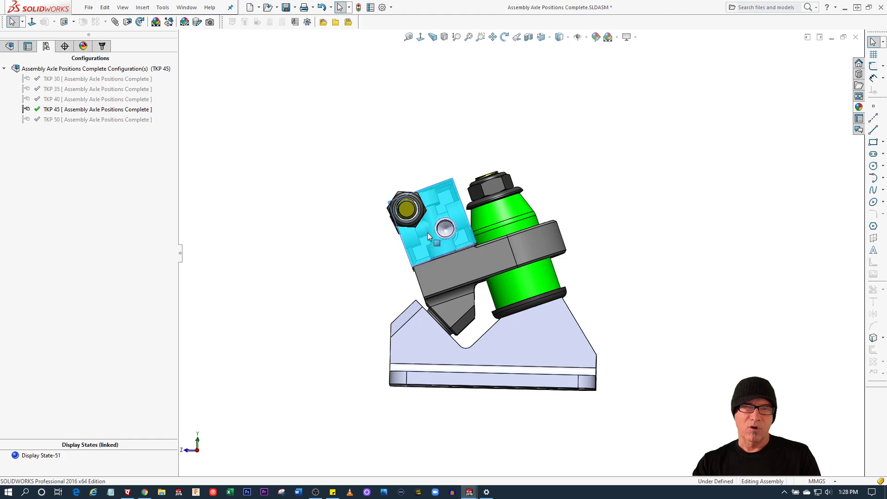
pyautogui.hotkey('ctrl', '7')
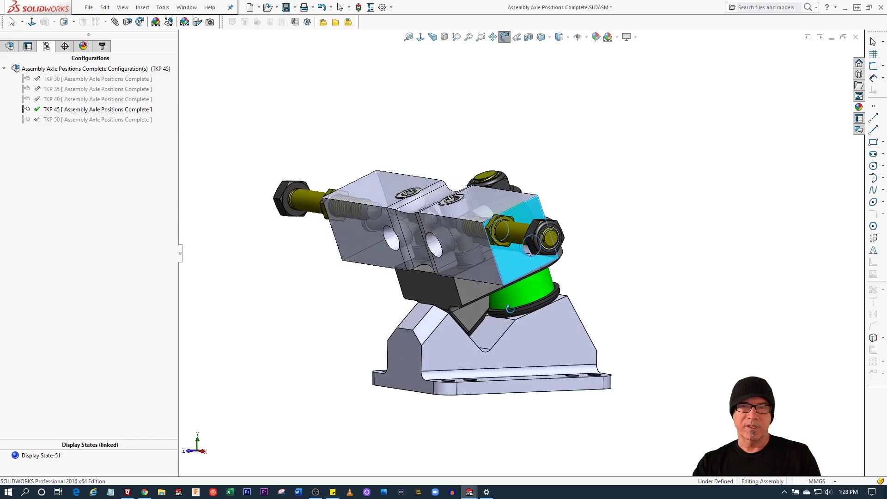
pyautogui.press('f')
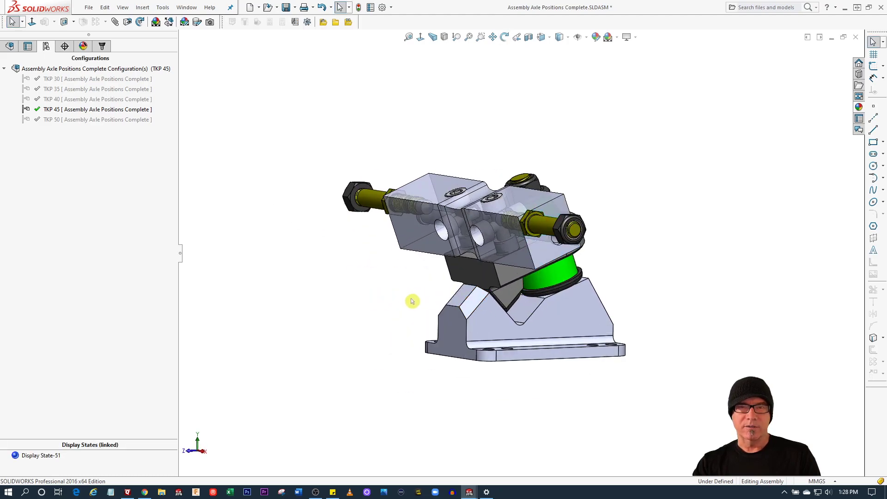
pyautogui.moveTo(397, 259); pyautogui.dragTo(368, 271, button='middle')
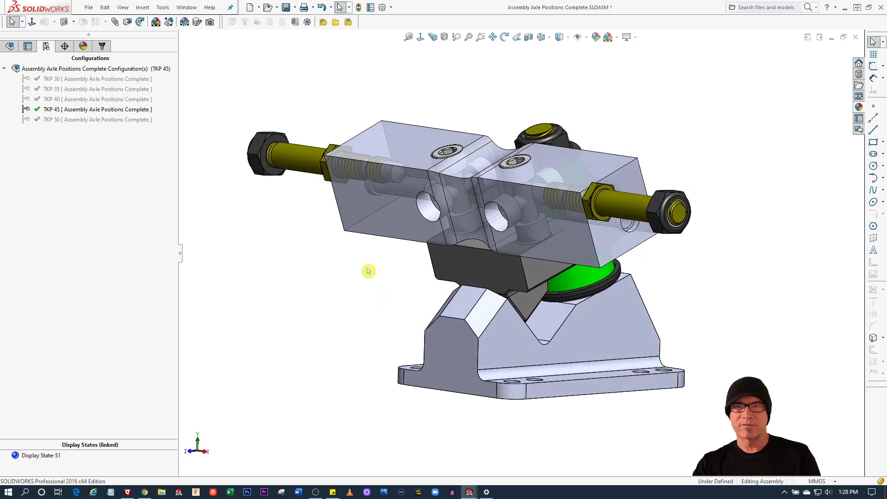